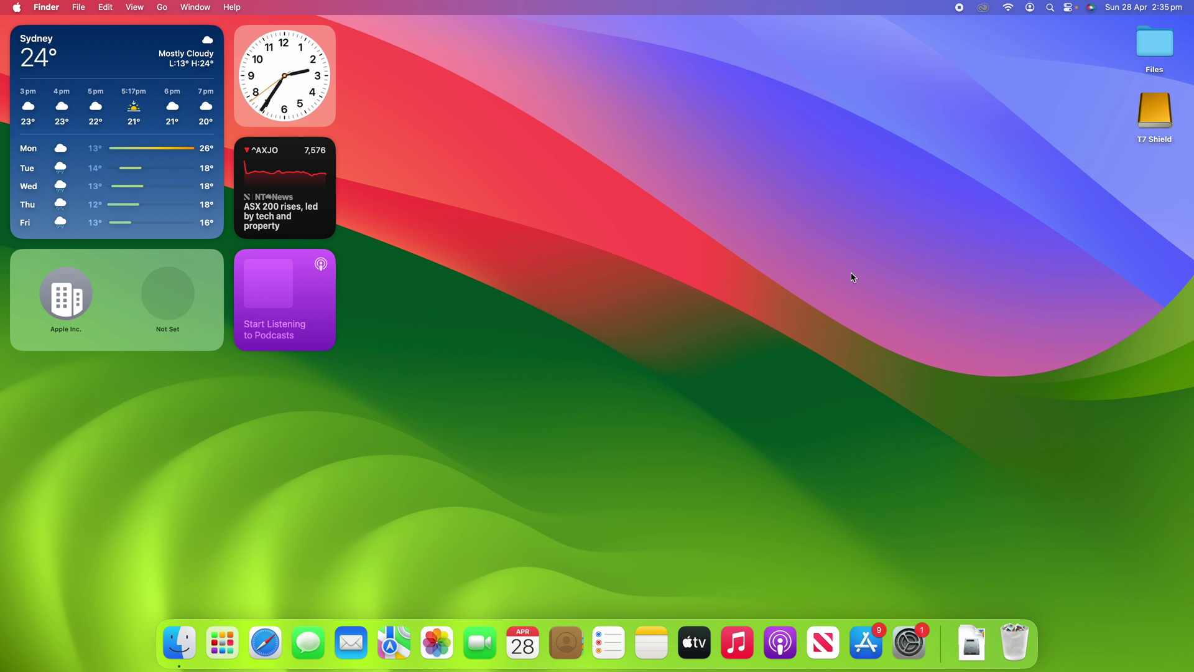
# Launch the Weather app from Spotlight search.
pyautogui.press('super+space')
pyautogui.write('weather')
pyautogui.press('Return')
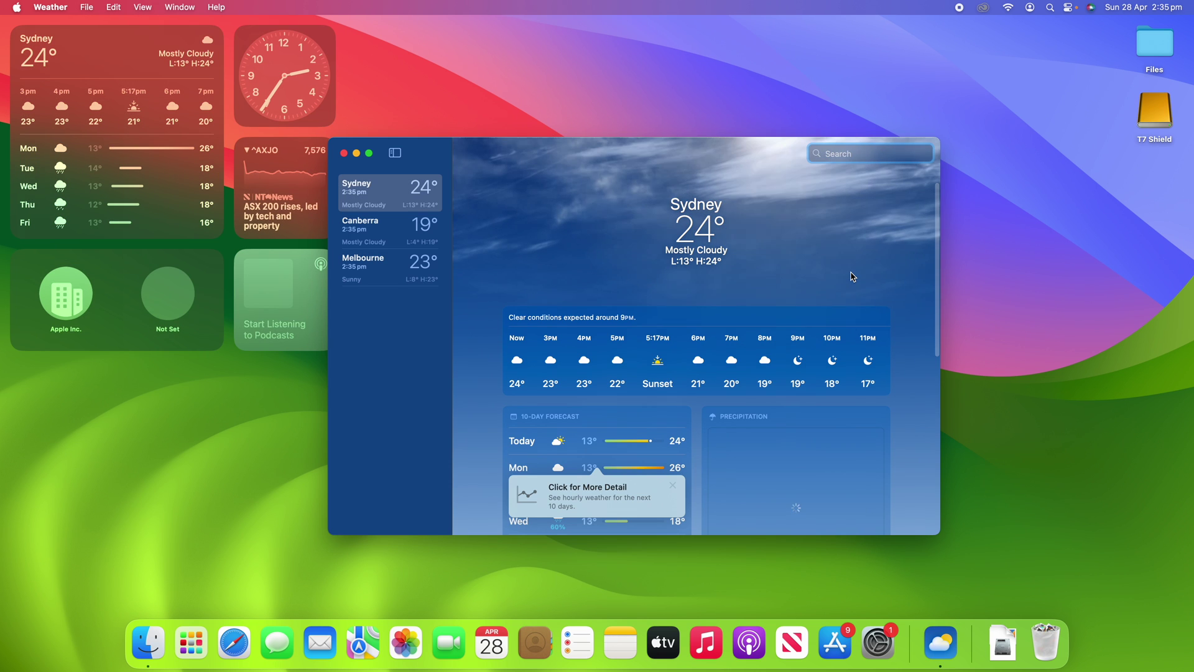
# Dismiss the detail tip and browse Sydney's forecast, returning to the top.
pyautogui.click(673, 486)
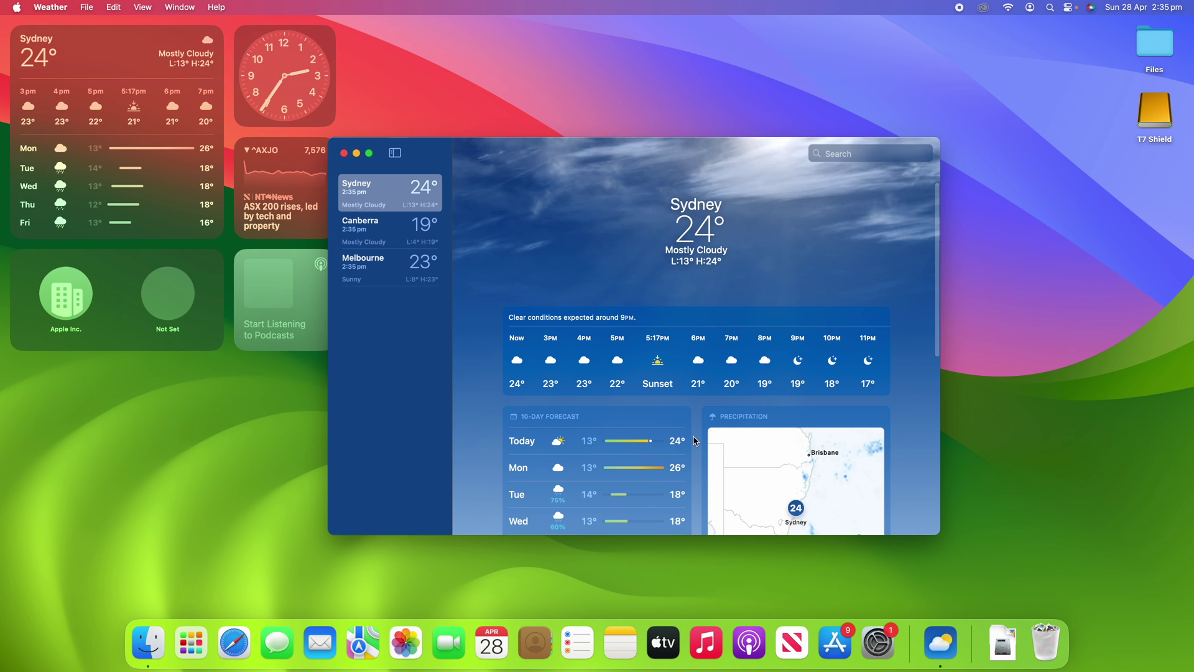
pyautogui.scroll(-1, 695, 441)
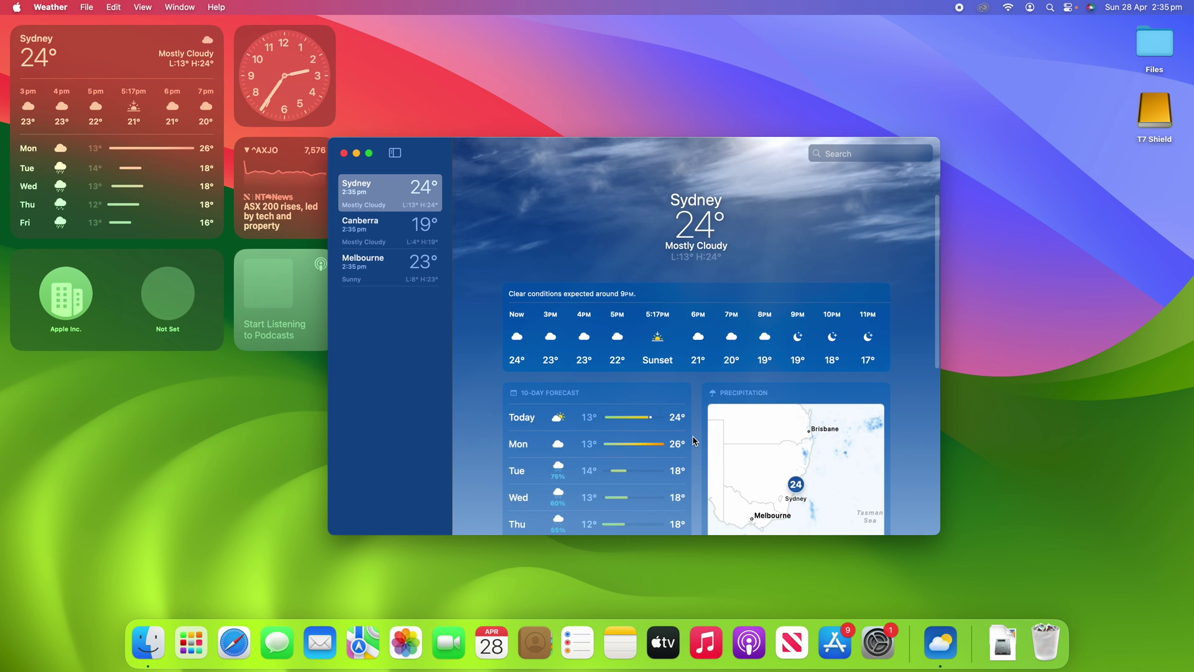
pyautogui.scroll(-3, 696, 440)
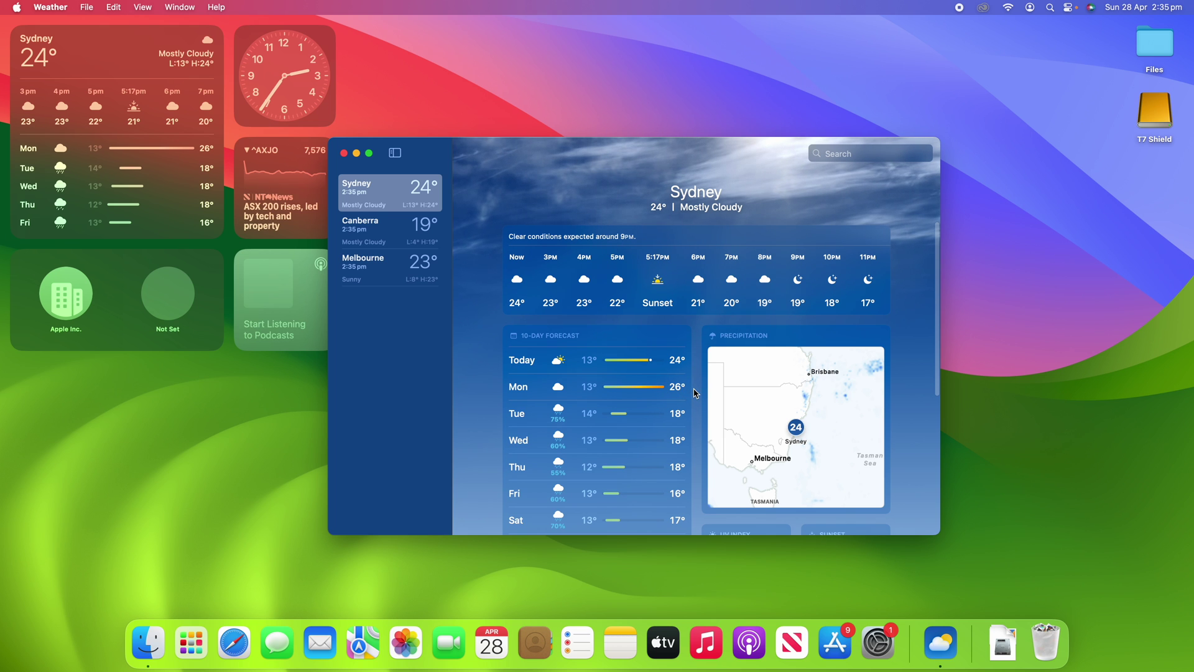
pyautogui.scroll(-5, 694, 393)
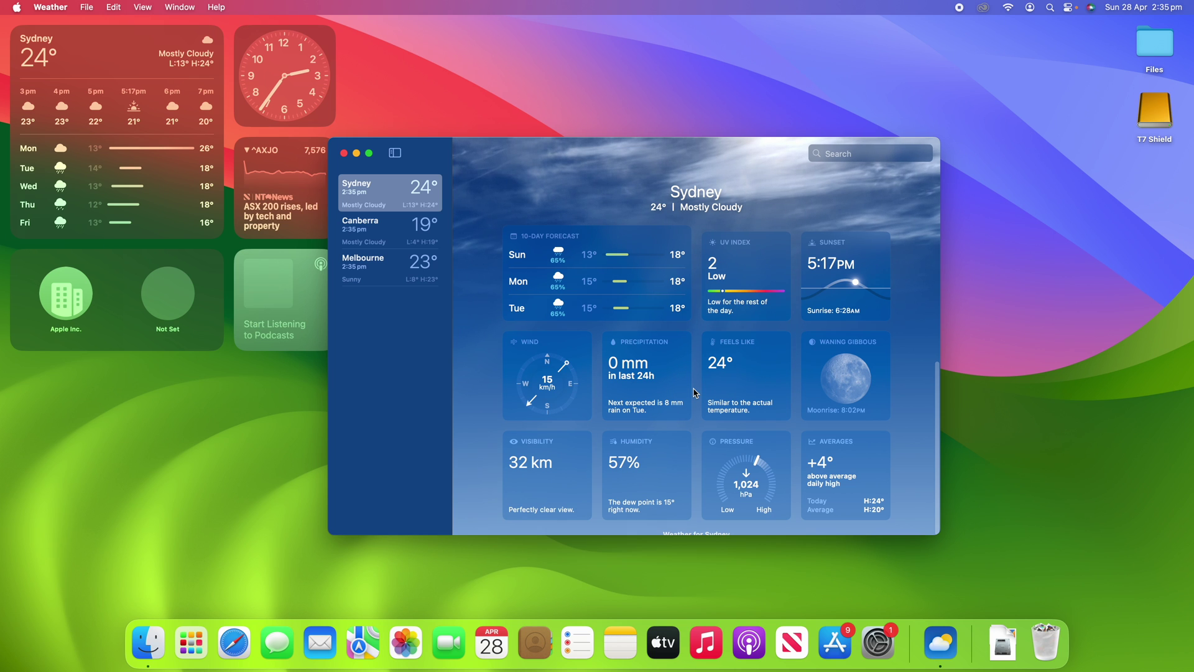
pyautogui.scroll(-1, 695, 392)
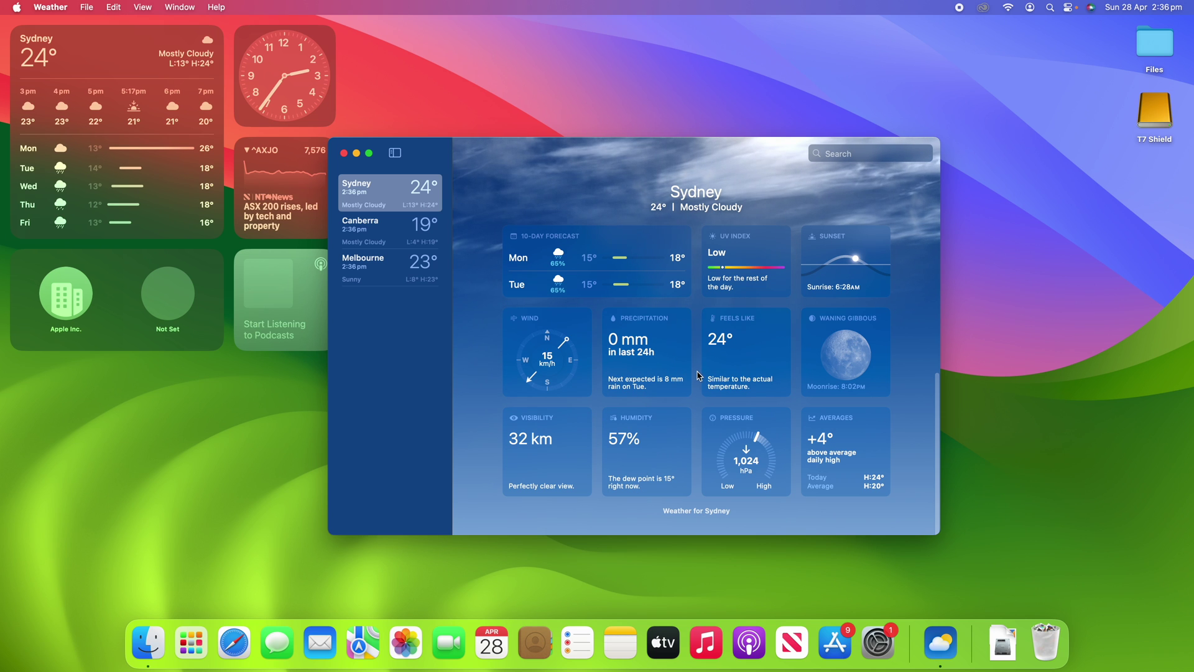
pyautogui.scroll(15, 705, 398)
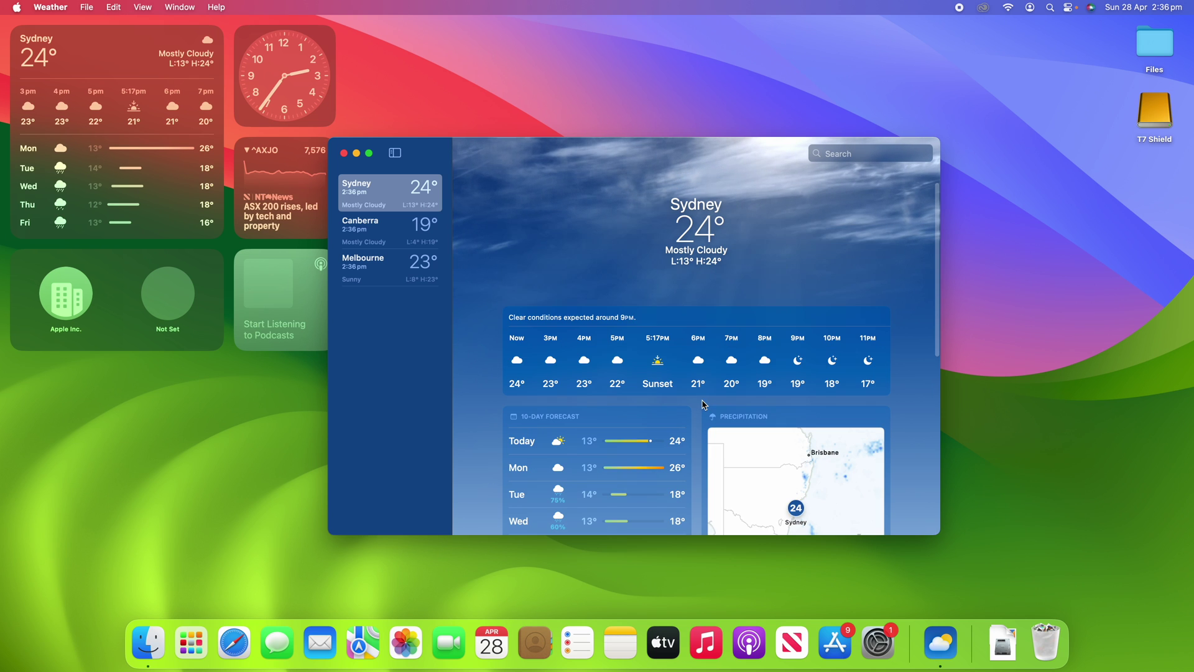
# Open Weather Settings on the Units tab and show the wind speed unit choices.
pyautogui.click(58, 10)
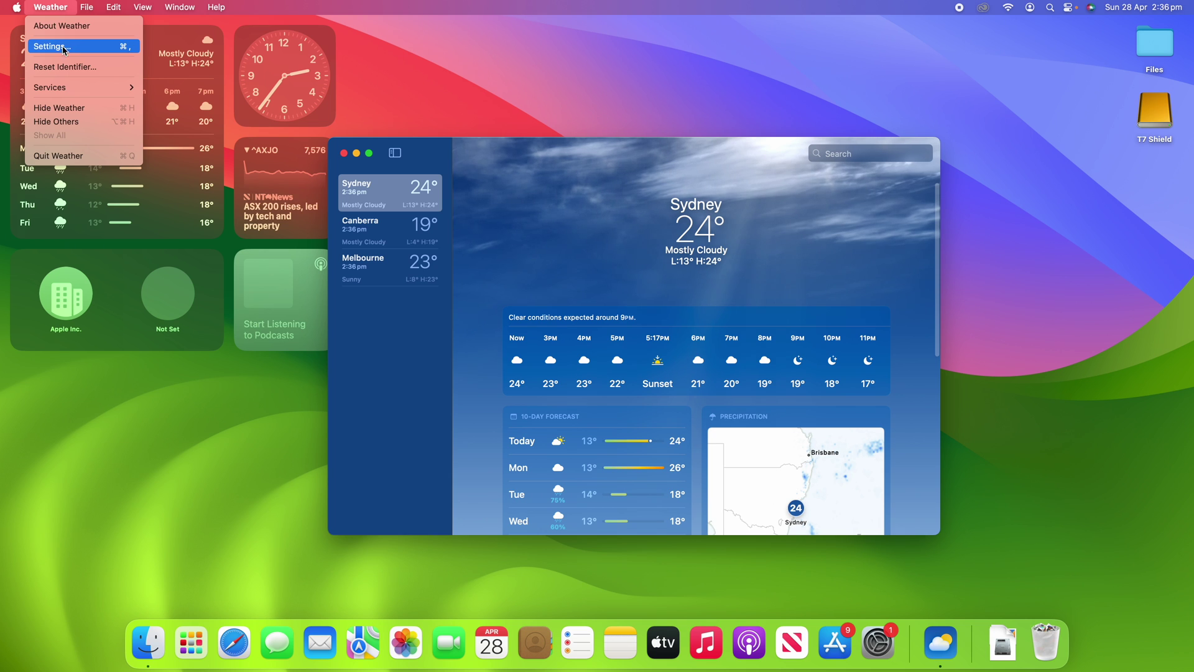
pyautogui.click(85, 49)
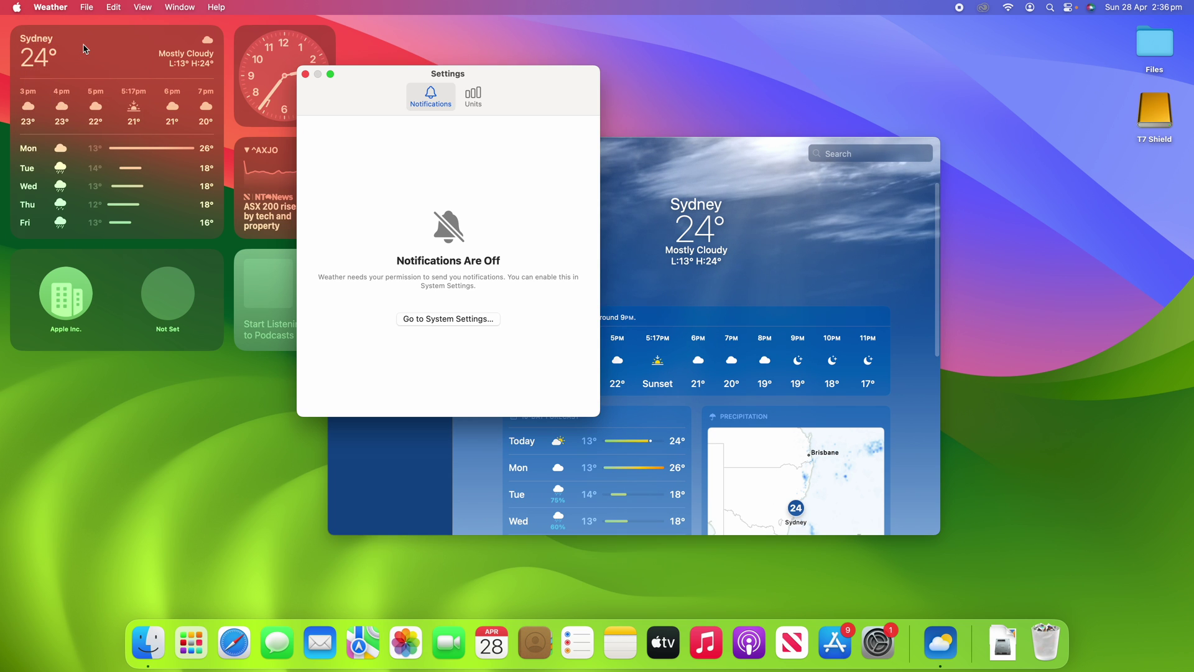
pyautogui.click(486, 104)
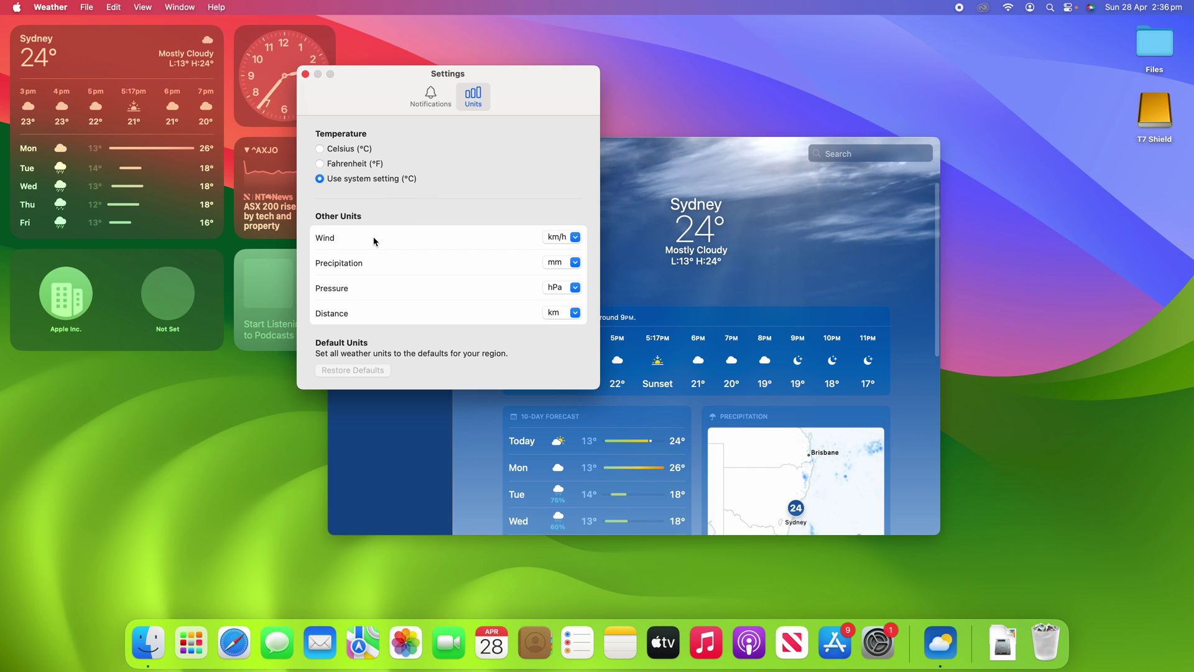
pyautogui.click(573, 240)
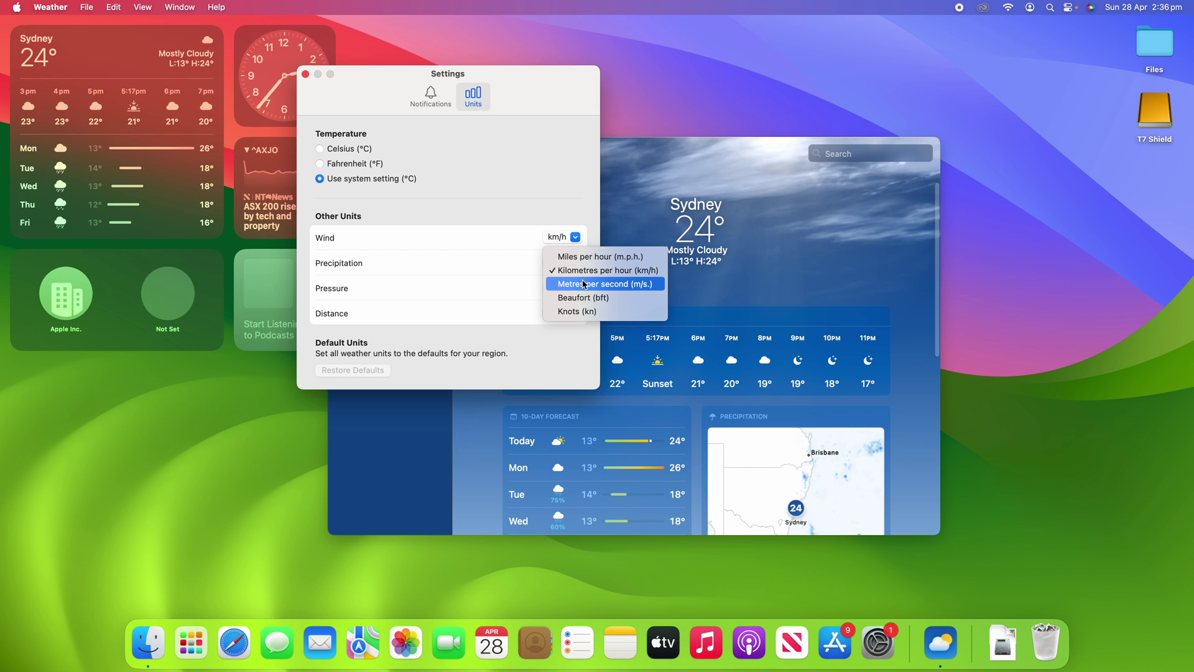
pyautogui.click(560, 226)
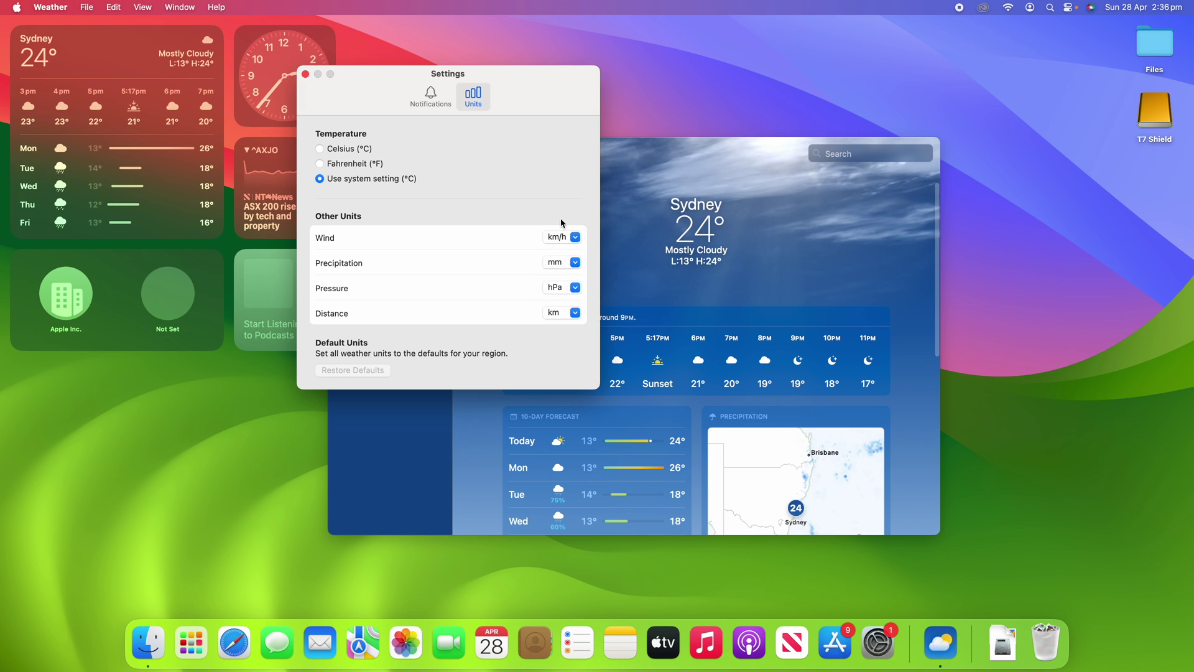
pyautogui.click(573, 264)
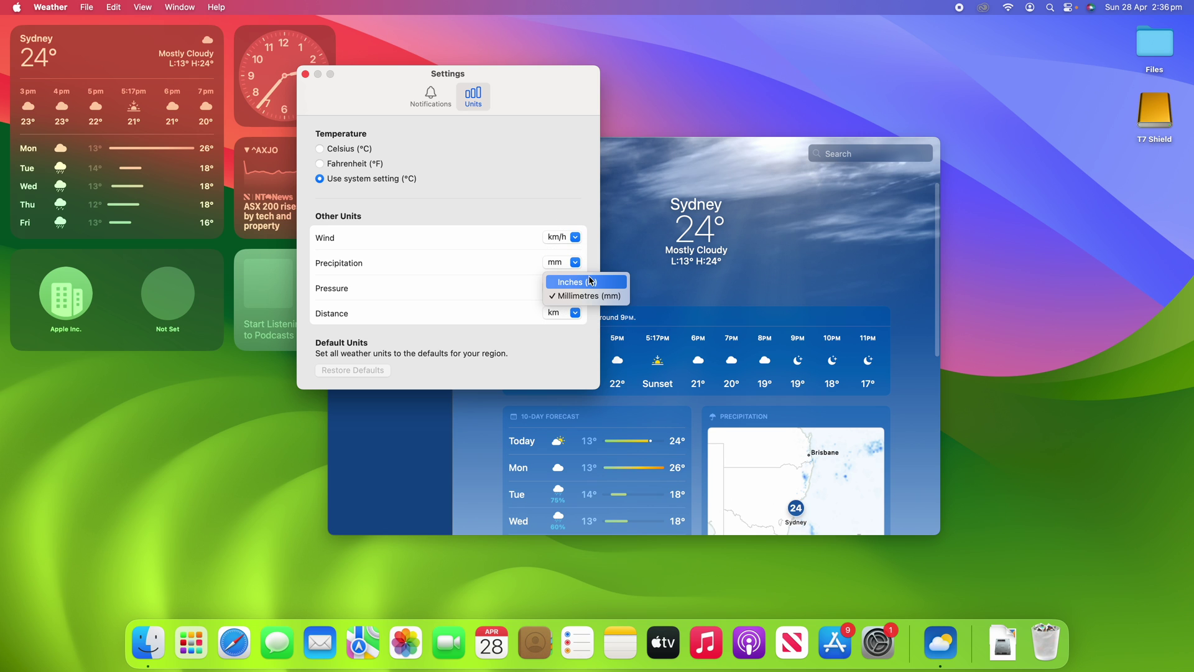
pyautogui.click(569, 346)
pyautogui.click(570, 289)
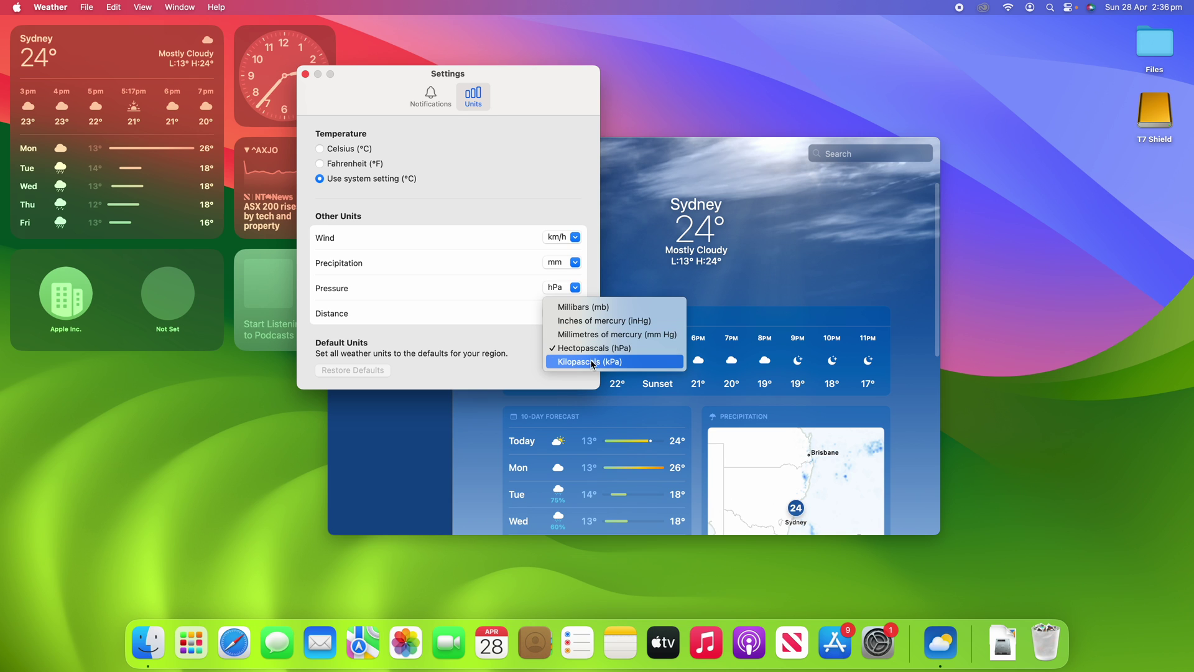
pyautogui.click(522, 344)
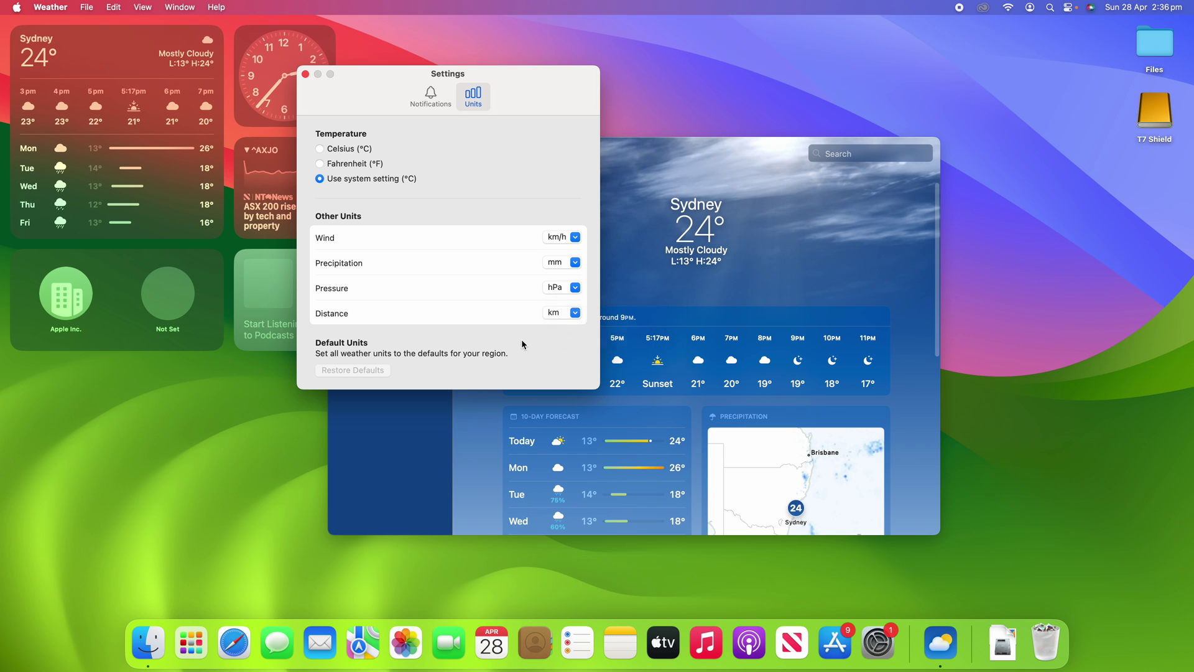
pyautogui.click(566, 319)
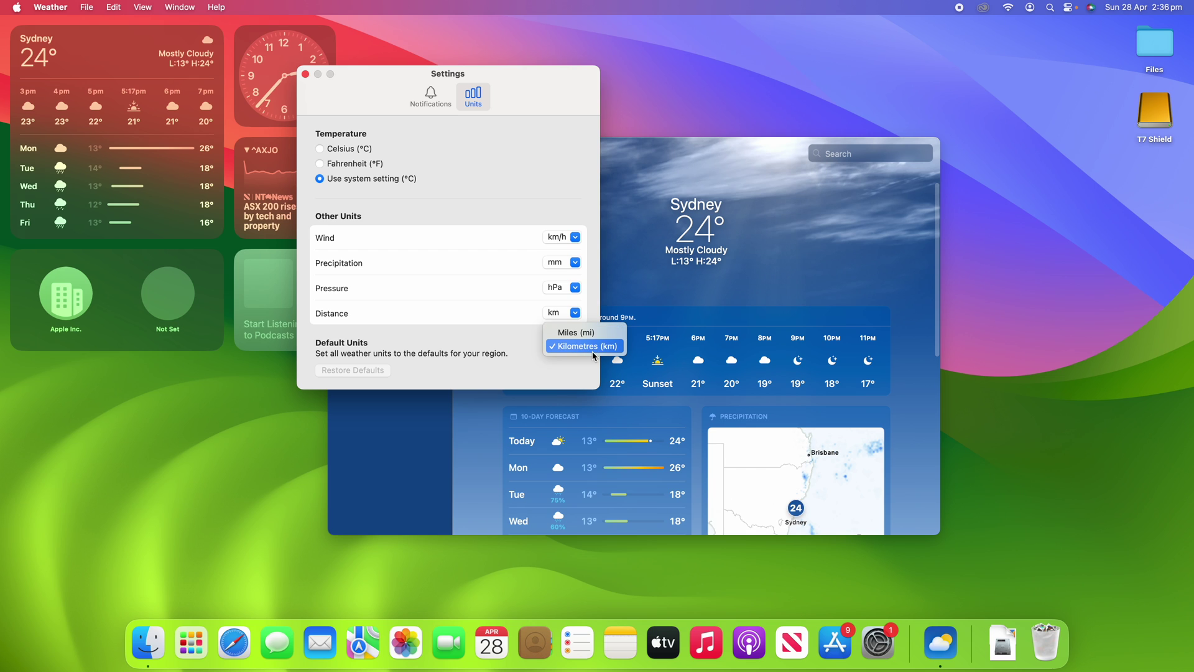
pyautogui.click(517, 349)
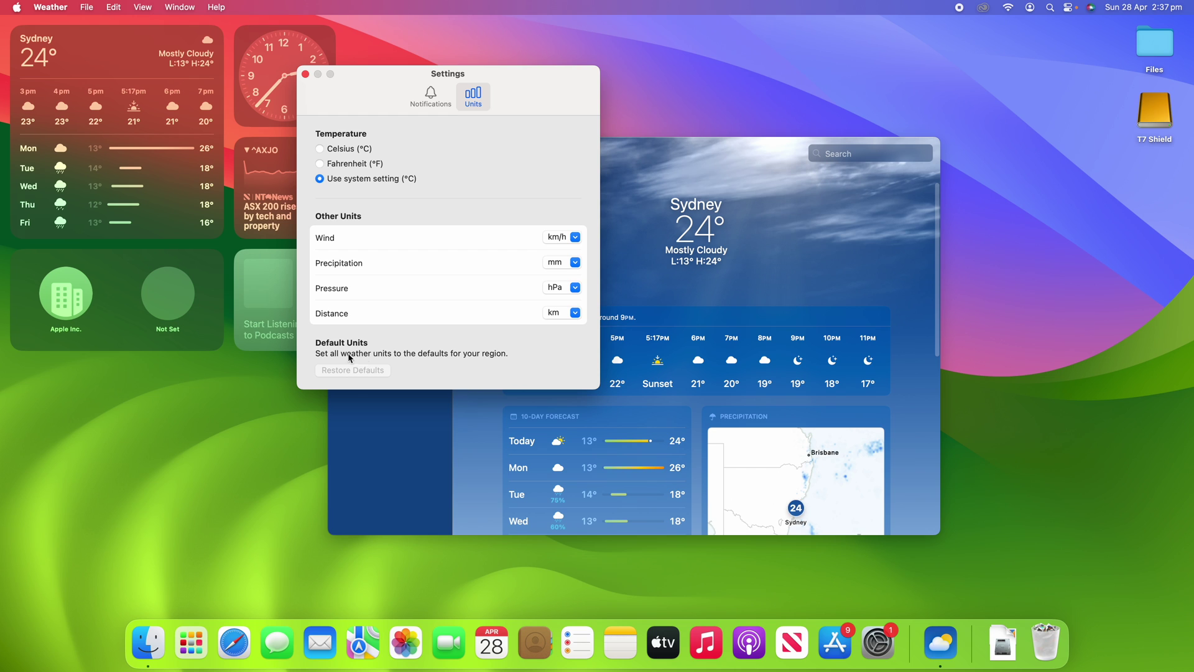
# Switch the wind unit to m/s and the pressure unit to kPa.
pyautogui.click(571, 238)
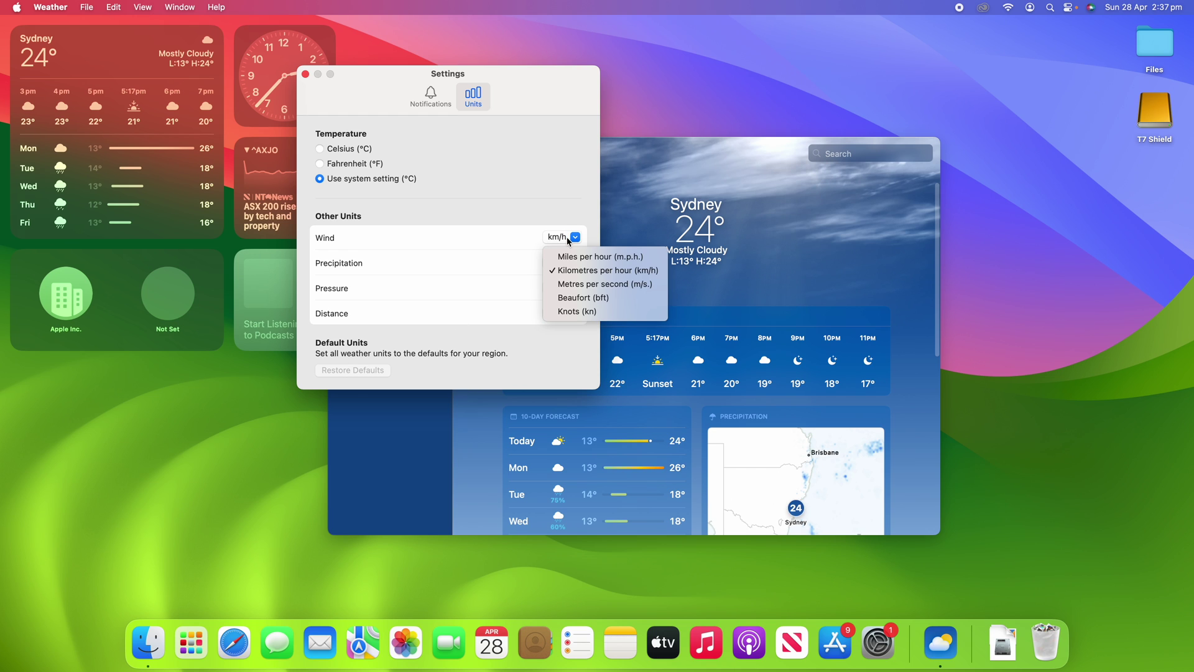
pyautogui.click(579, 283)
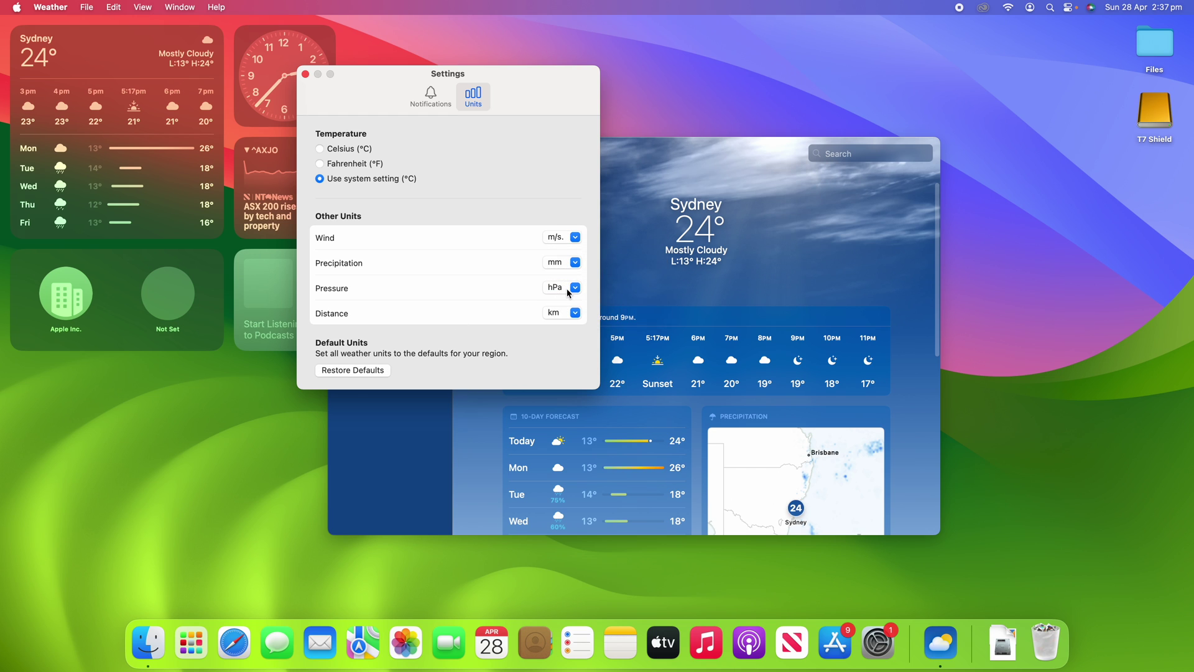
pyautogui.click(569, 289)
pyautogui.click(588, 361)
# Leave precipitation unchanged, set temperature to Celsius, then Restore Defaults.
pyautogui.click(572, 265)
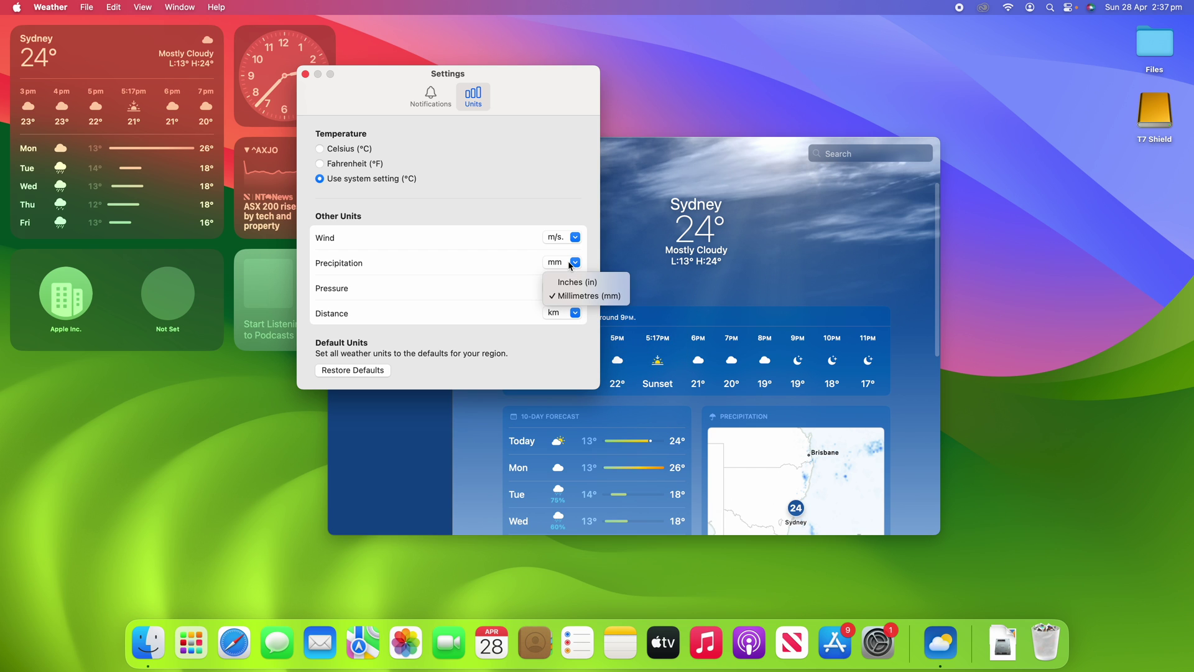
pyautogui.click(574, 297)
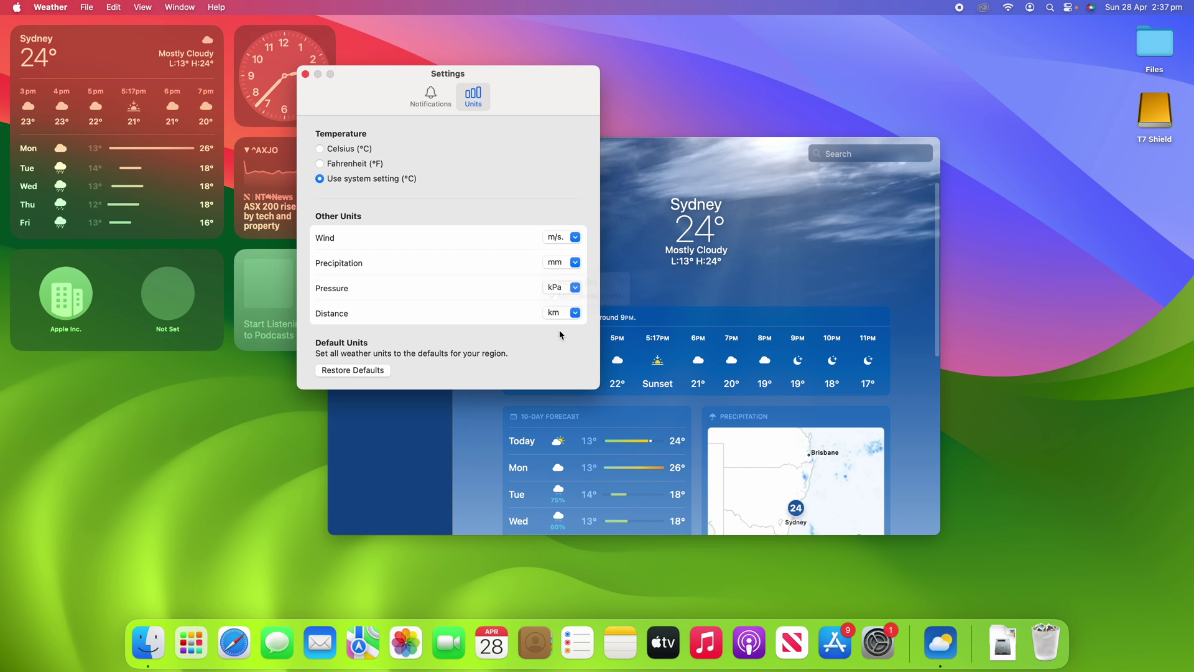
pyautogui.click(354, 149)
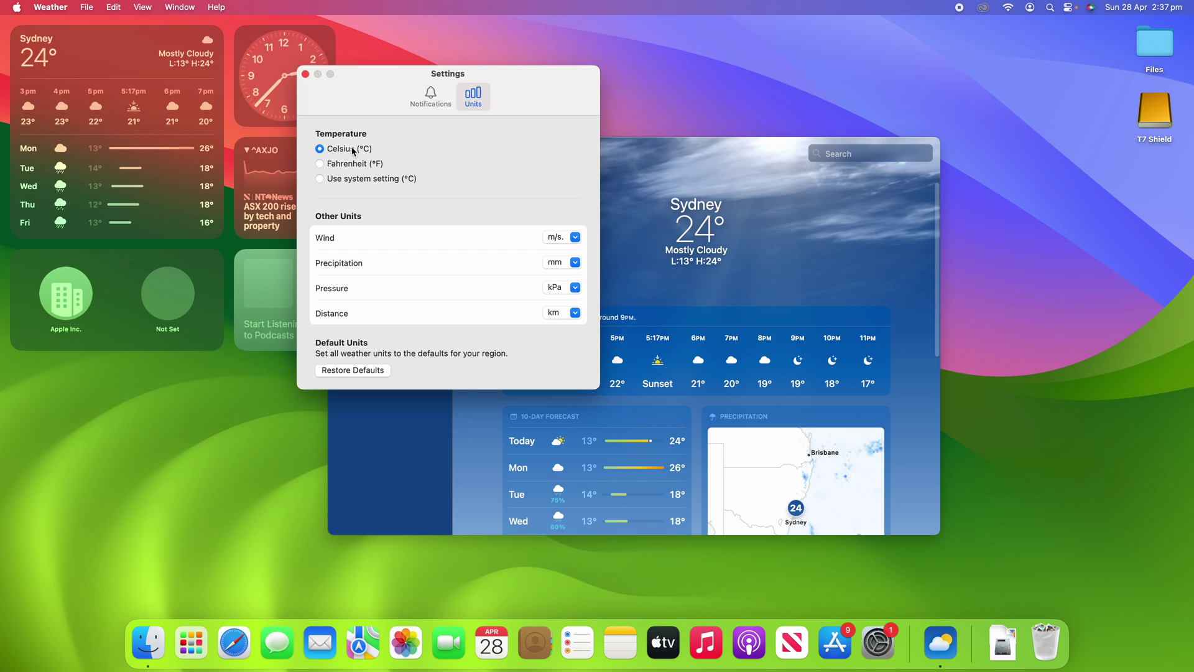
pyautogui.click(320, 371)
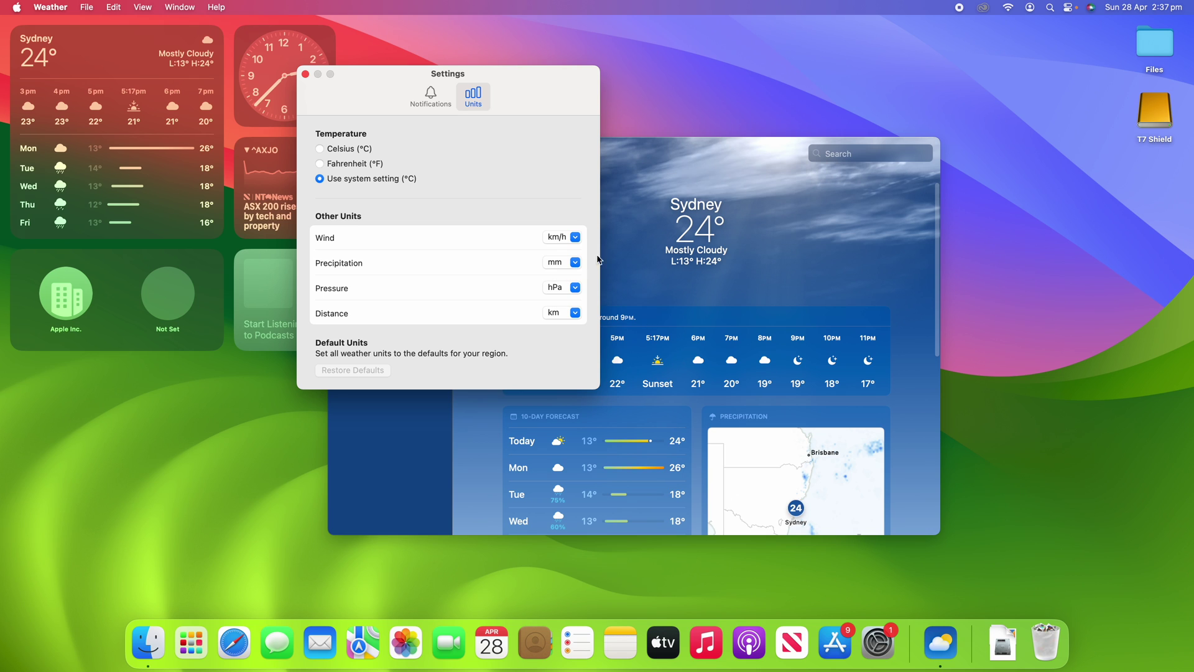
# Set wind speed to m/s and pressure to kPa in the Units settings.
pyautogui.click(572, 265)
pyautogui.click(571, 240)
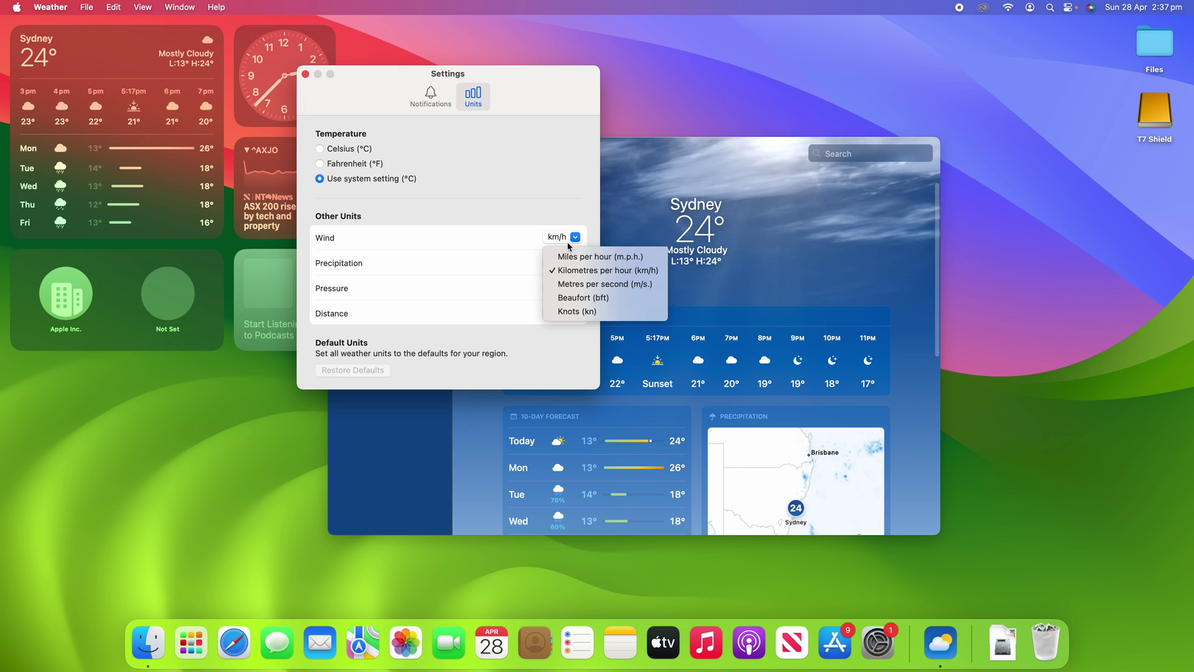
pyautogui.click(575, 284)
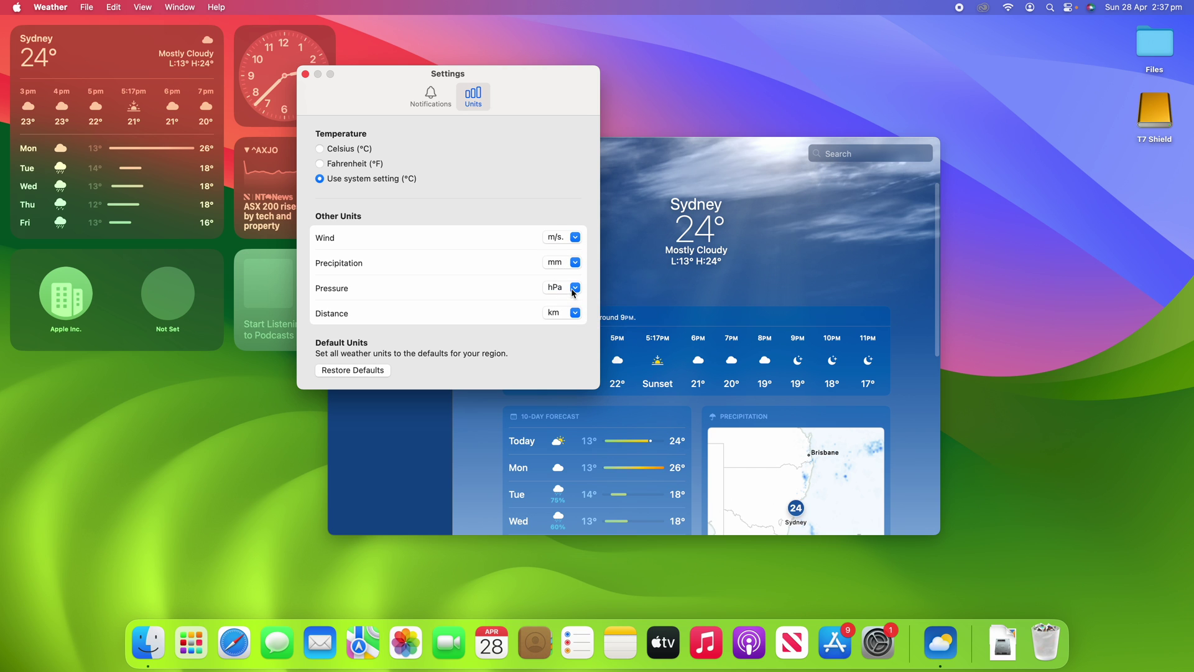
pyautogui.click(573, 290)
pyautogui.click(601, 364)
# Close Settings and check Sydney's tiles showing 4 m/s wind and 102 kPa.
pyautogui.click(306, 74)
pyautogui.scroll(-10, 747, 329)
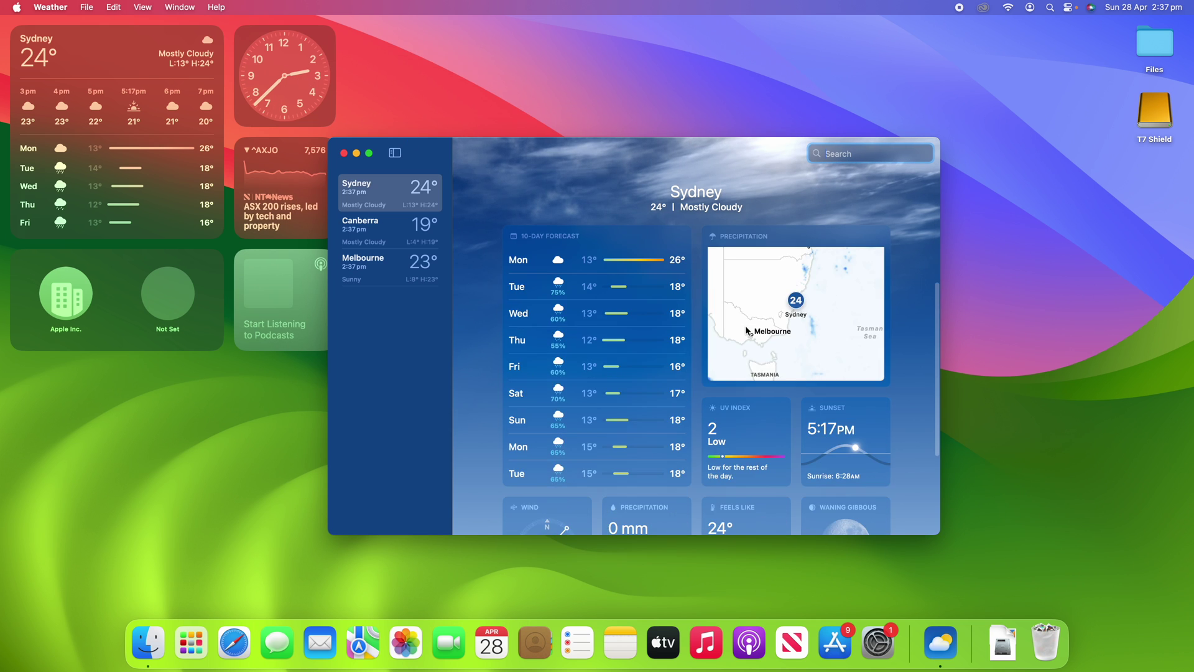
pyautogui.scroll(3, 747, 330)
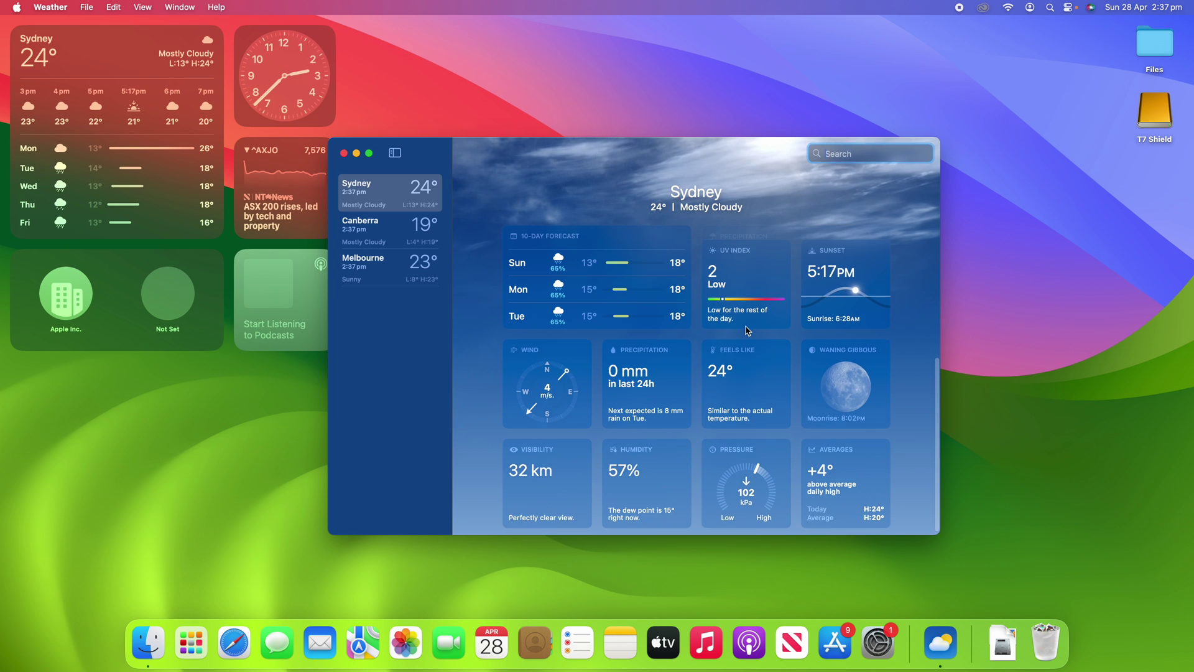
pyautogui.scroll(1, 748, 331)
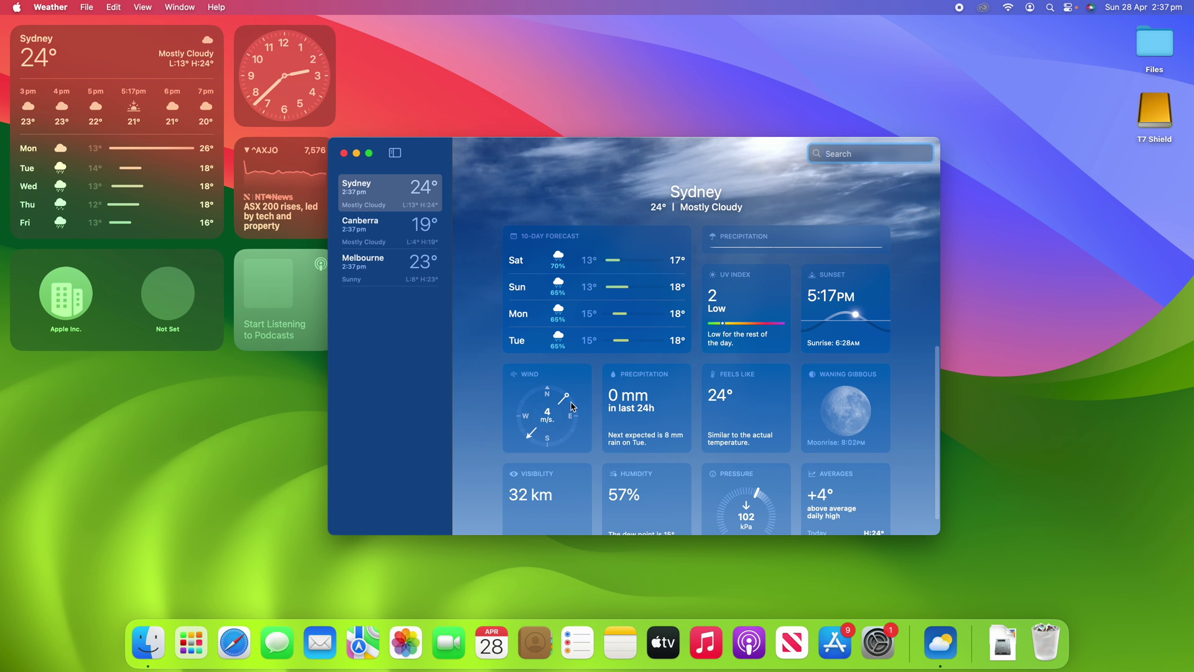
pyautogui.scroll(-5, 572, 405)
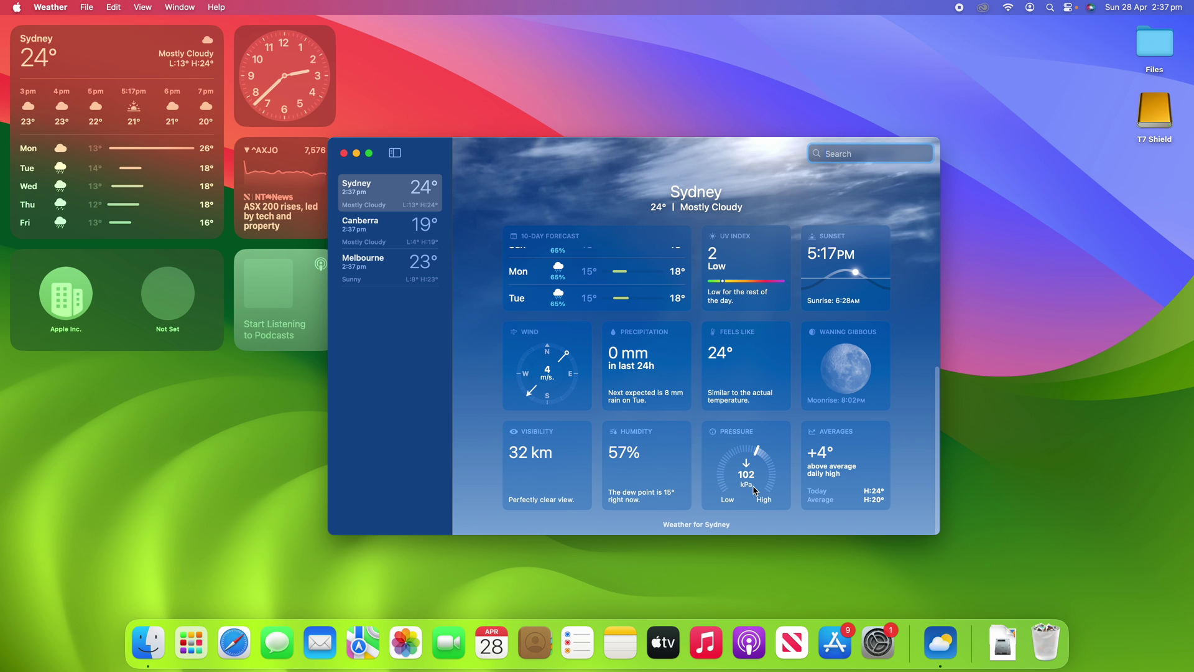
# In Settings > Units, set wind back to km/h and restore all unit defaults.
pyautogui.click(50, 7)
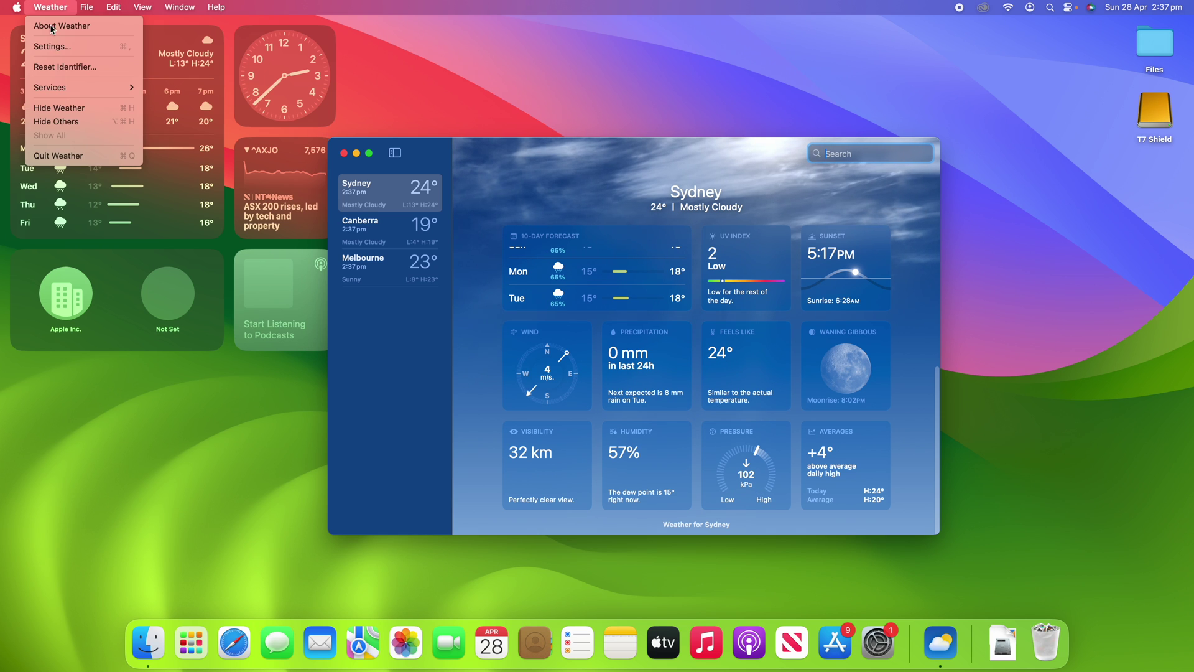
pyautogui.click(52, 46)
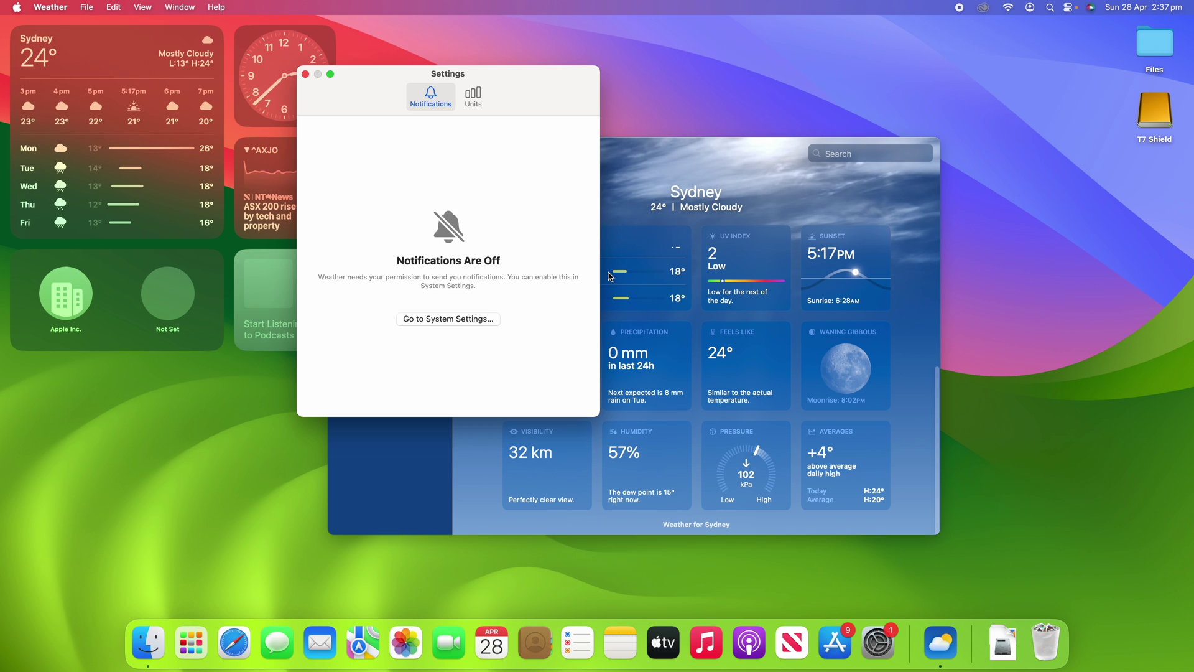
pyautogui.click(473, 99)
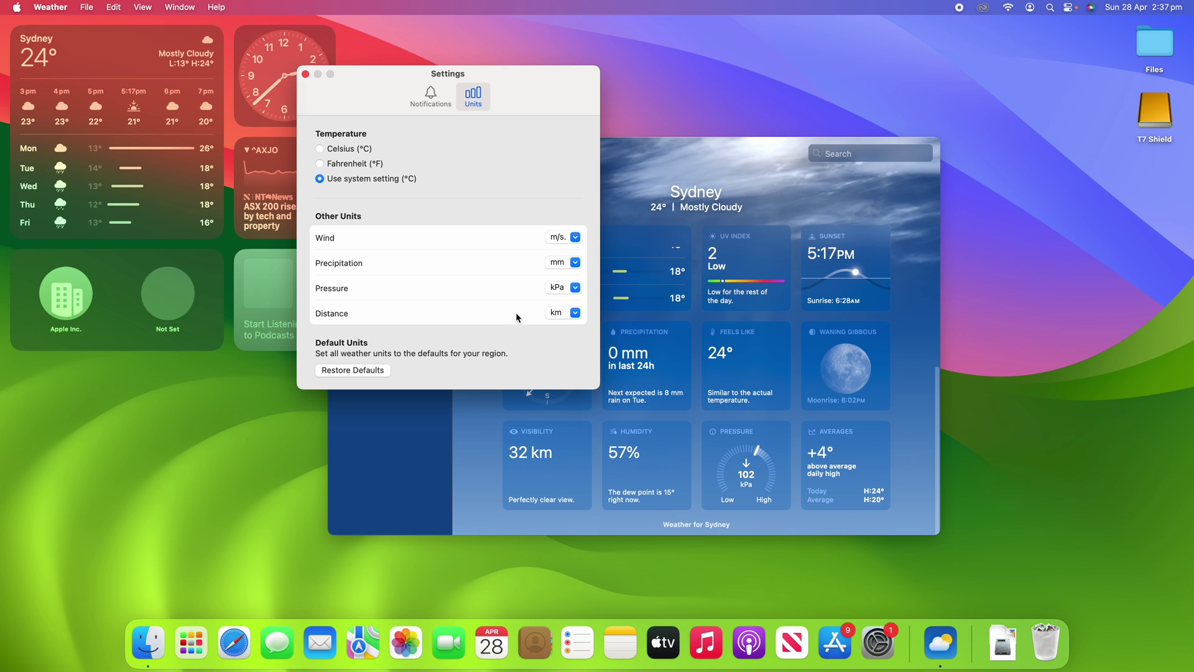
pyautogui.click(571, 239)
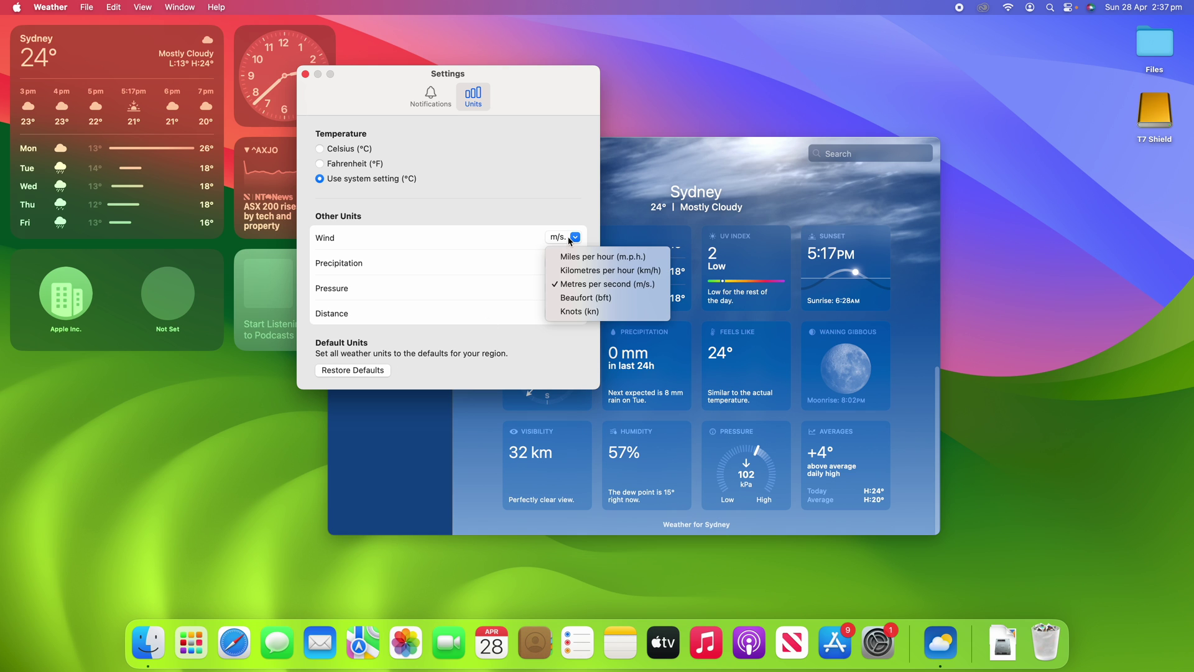
pyautogui.click(585, 271)
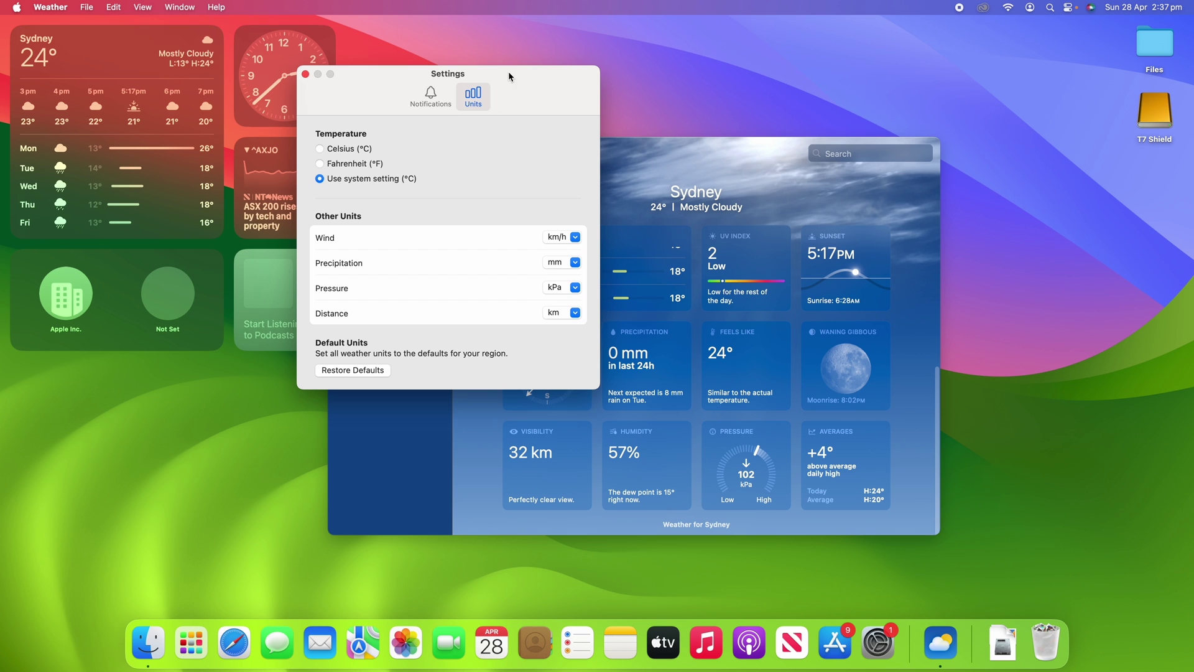
pyautogui.moveTo(522, 83)
pyautogui.mouseDown()
pyautogui.moveTo(461, 69)
pyautogui.moveTo(519, 102)
pyautogui.mouseUp()
pyautogui.click(377, 394)
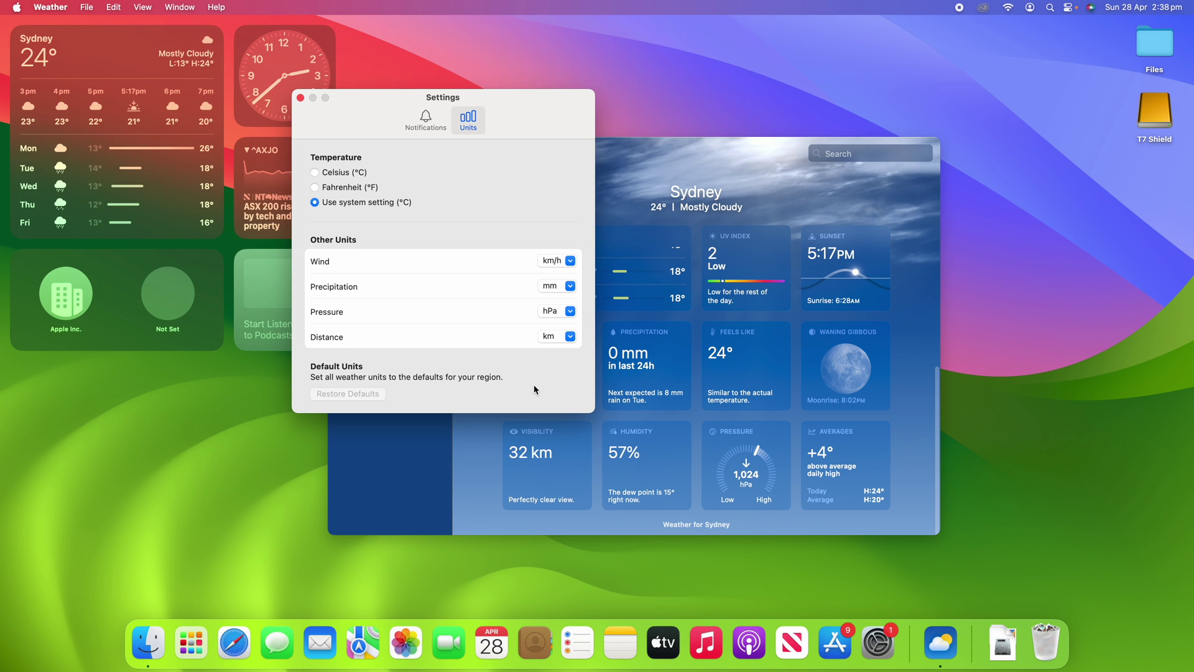
# Scroll Sydney's forecast to the top and close the Settings window.
pyautogui.scroll(8, 630, 412)
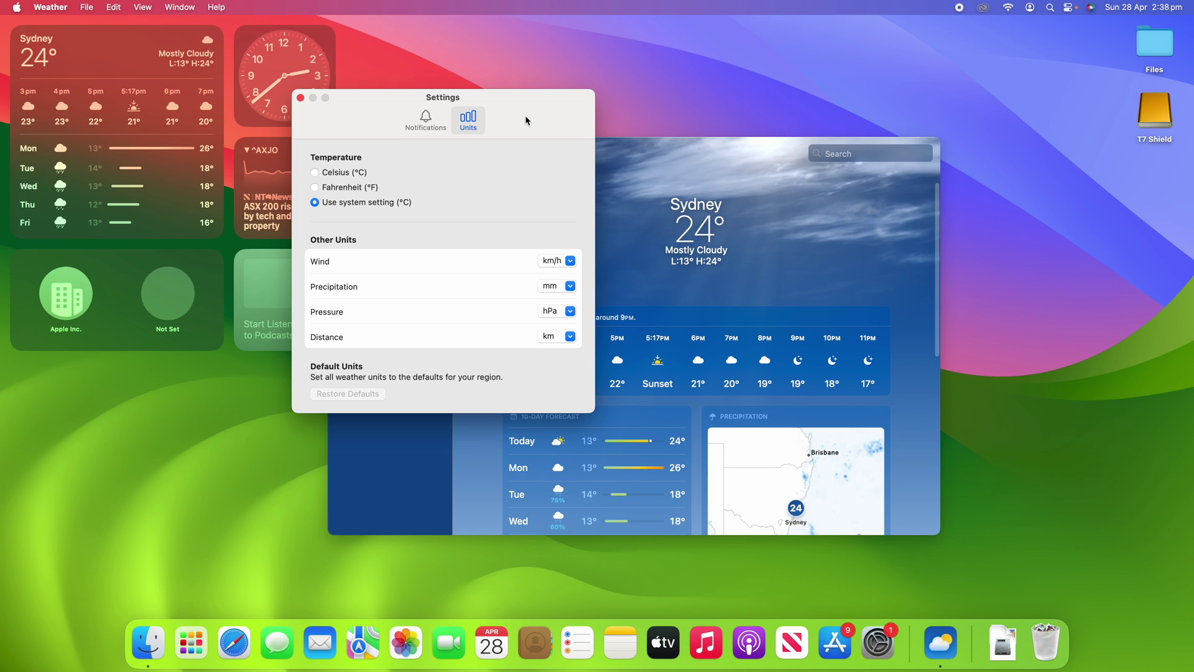
pyautogui.press('cmd+w')
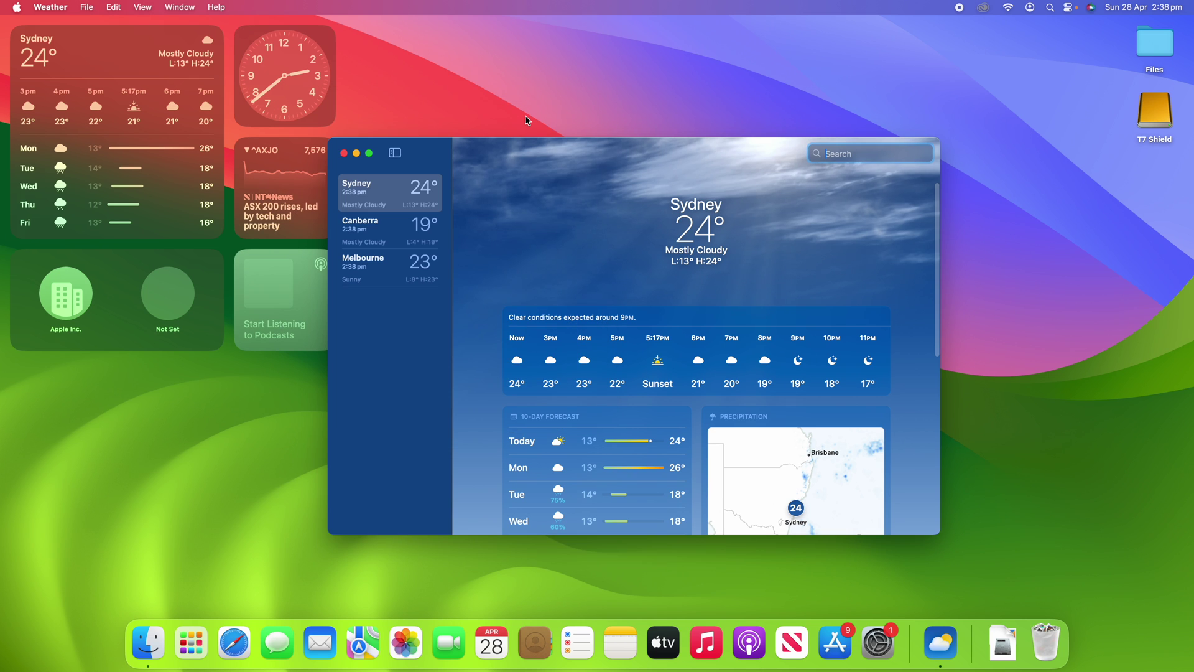
# Click the desktop so Finder comes forward and Weather is hidden.
pyautogui.click(526, 118)
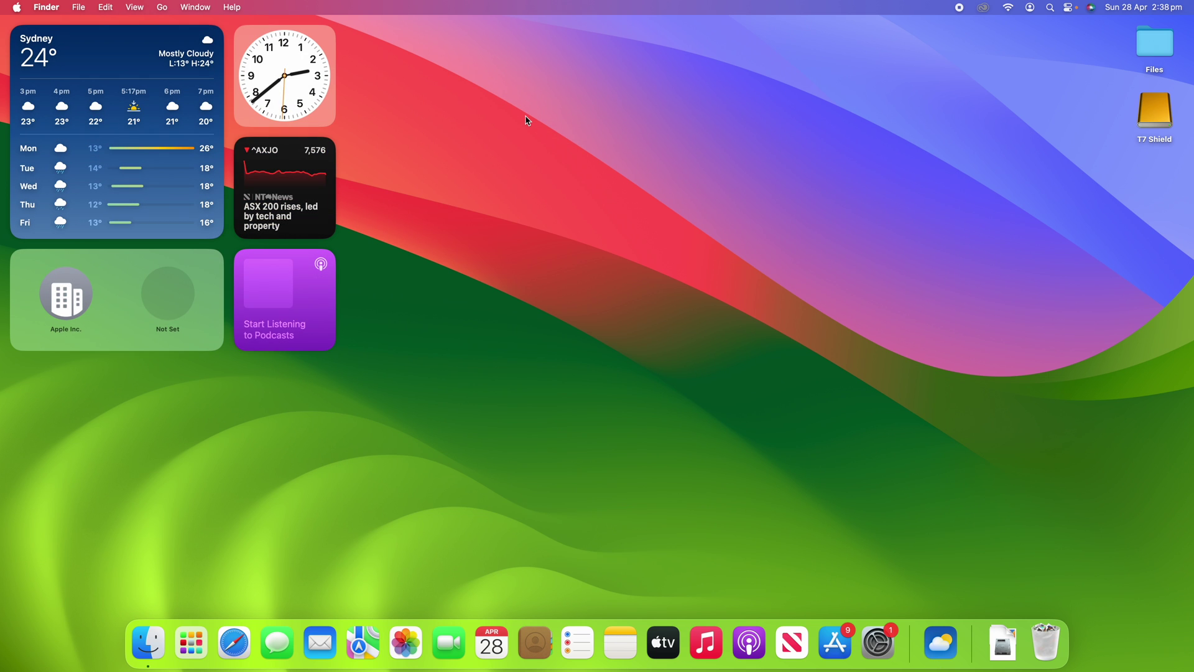